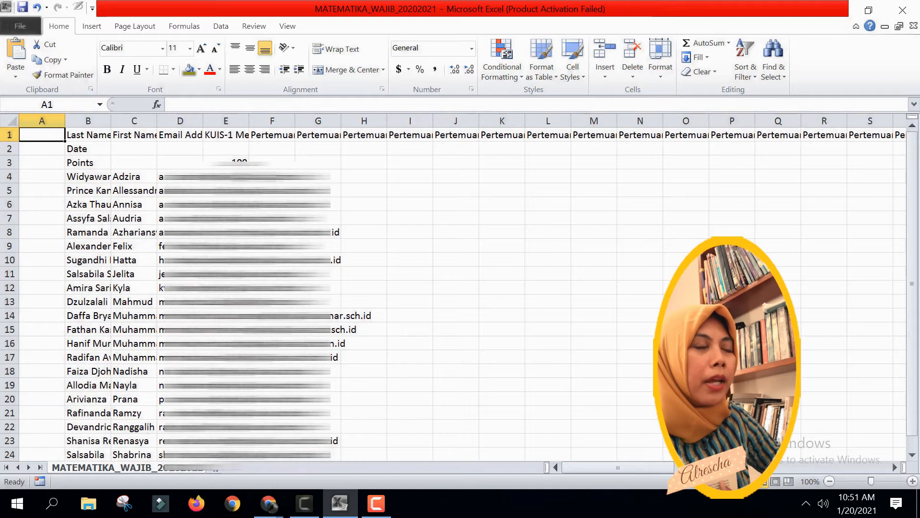
Step: Enter "No" as the header in cell A1
left_click_drag(46, 137, 50, 162)
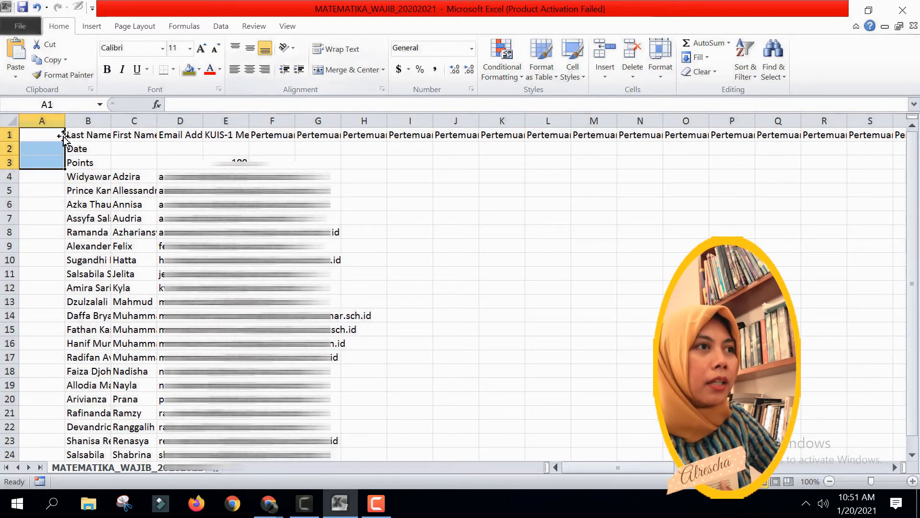
left_click(43, 136)
type("No")
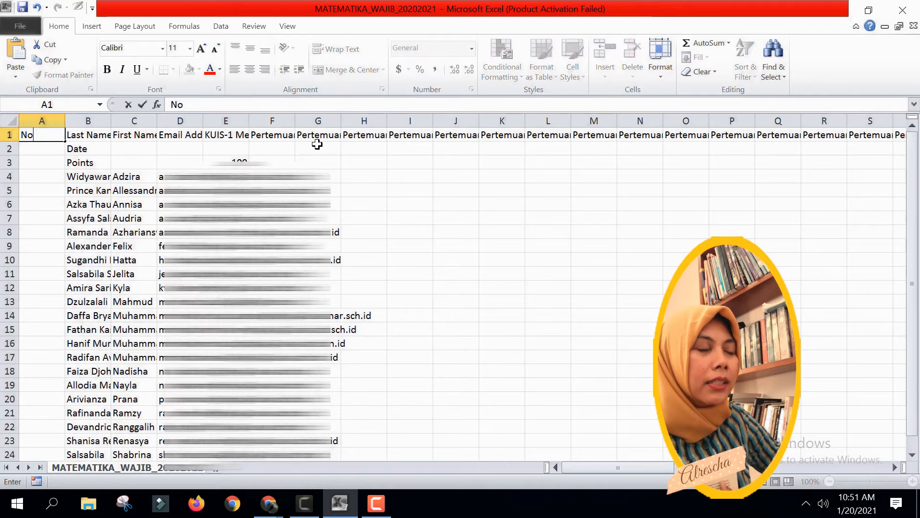
key("ctrl+Return")
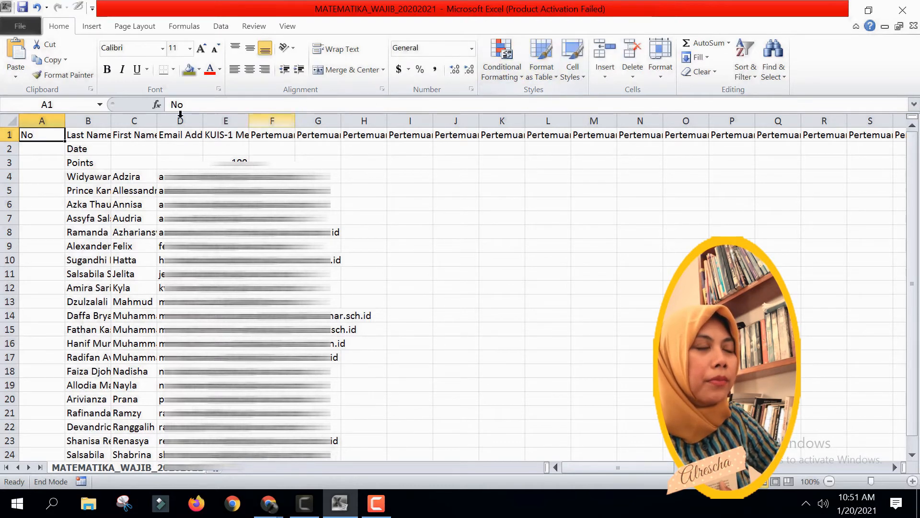
Step: Clear the Email Address entries from D4 down, widening column D and narrowing column A
left_click(187, 149)
left_click_drag(204, 122, 280, 122)
left_click(218, 177)
key("ctrl+shift+Down")
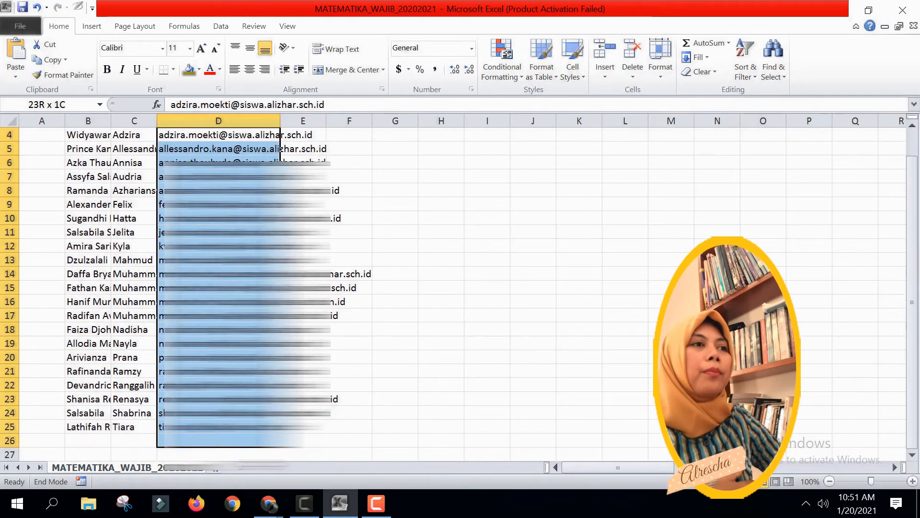
key("Delete")
scroll(223, 272, "up", 1)
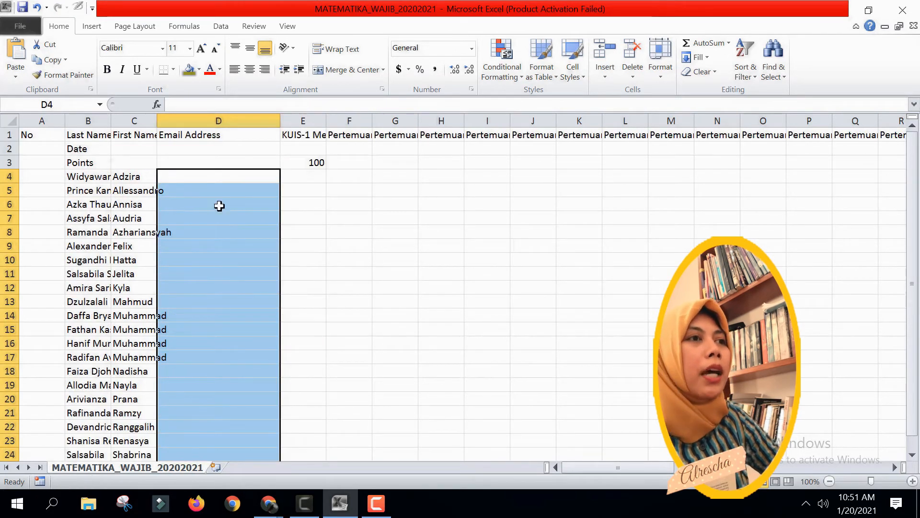
left_click_drag(64, 121, 51, 122)
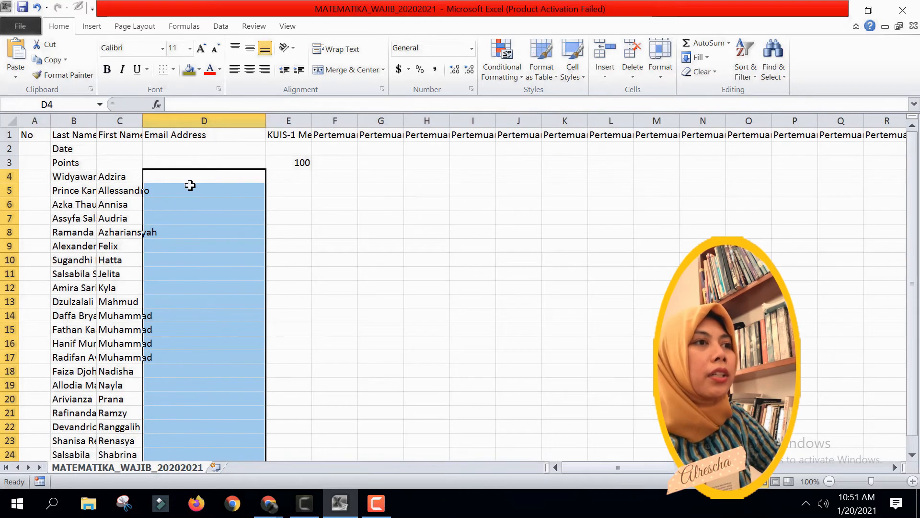
left_click(216, 181)
type("=")
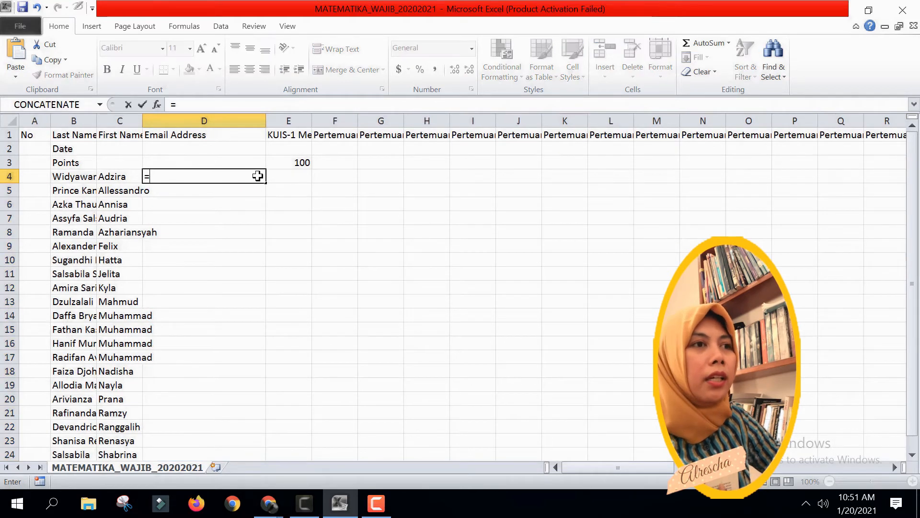
left_click(100, 105)
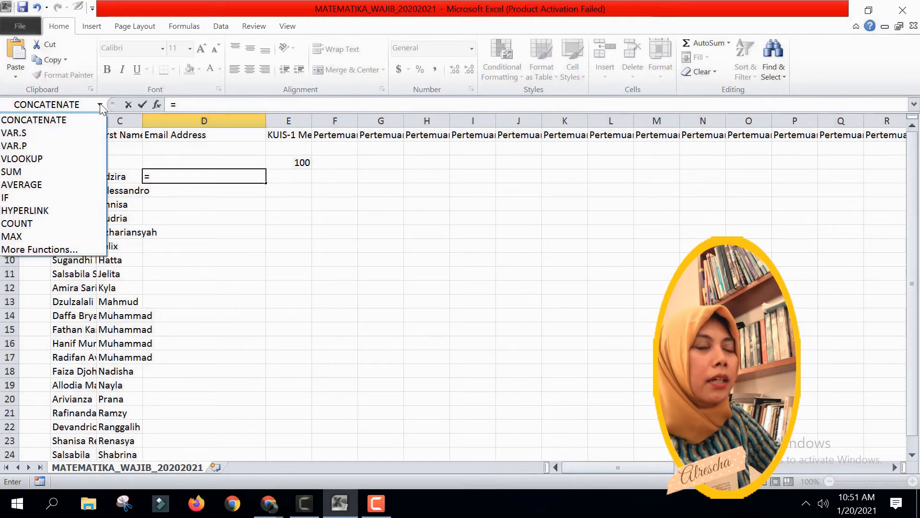
left_click(79, 119)
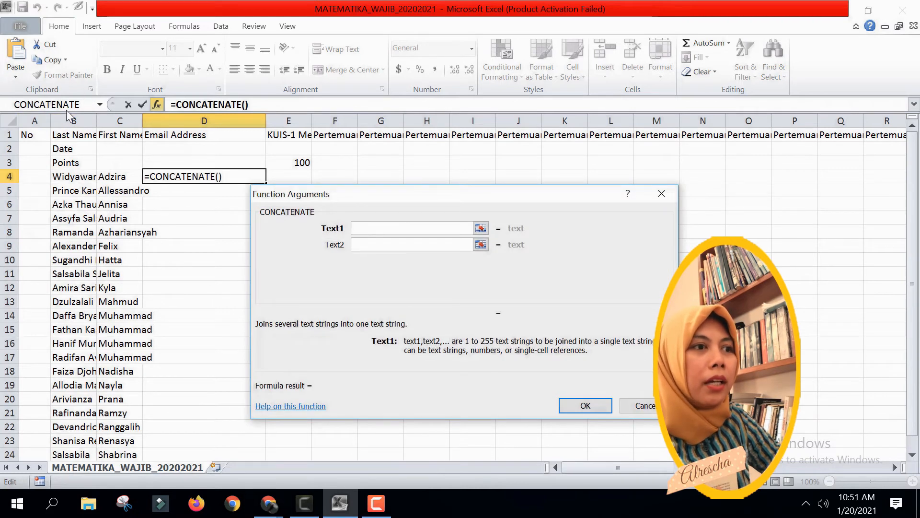
left_click(94, 104)
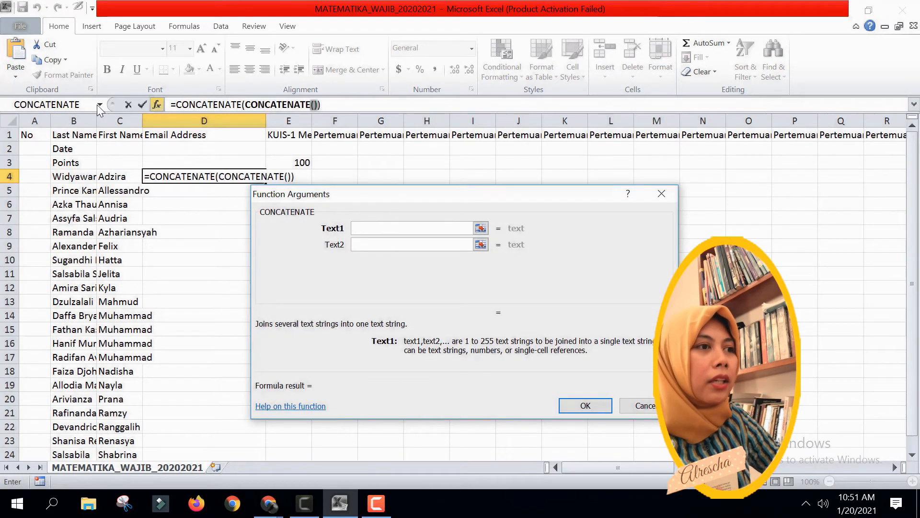
left_click(98, 104)
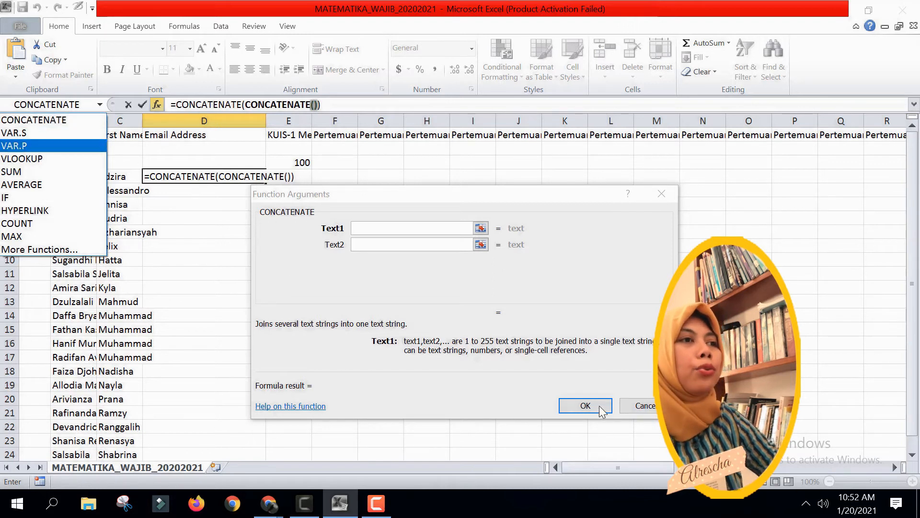
left_click(77, 119)
left_click(638, 405)
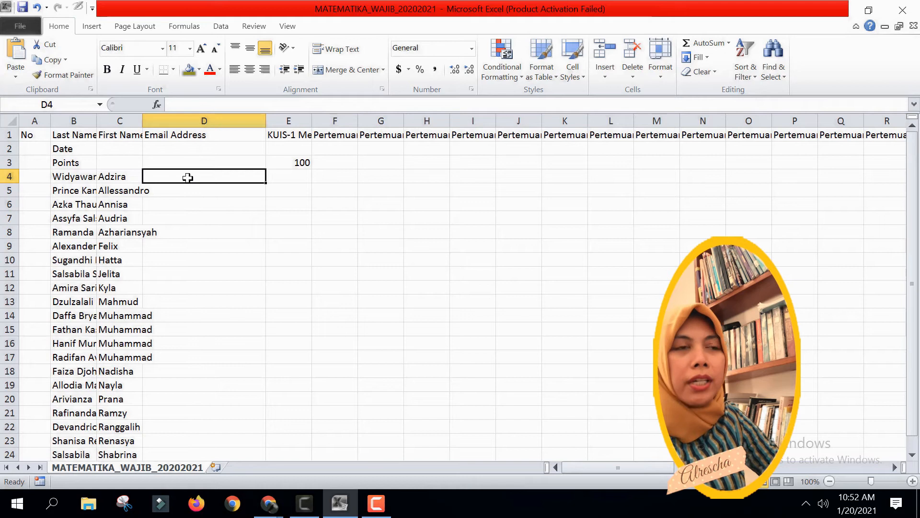
Step: Insert the CONCATENATE function in cell D4, finding it by searching all functions for "Concatenate"
type("=")
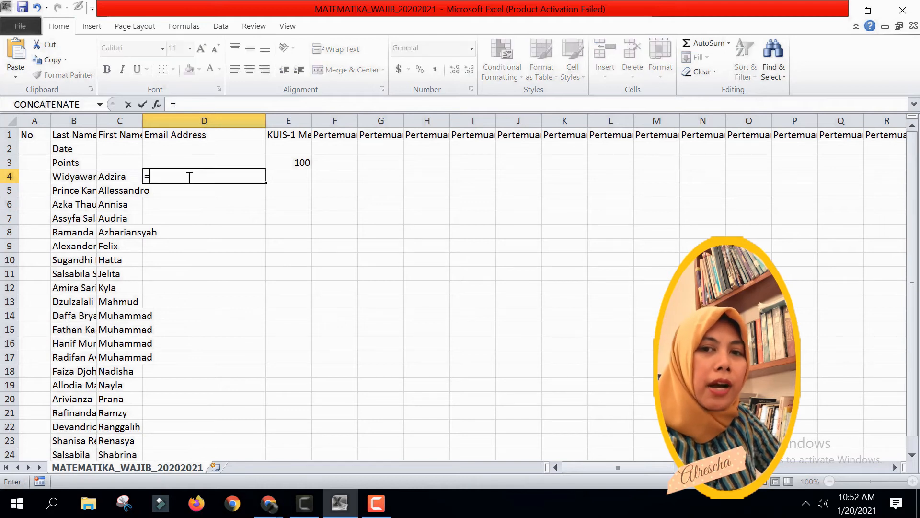
left_click(100, 107)
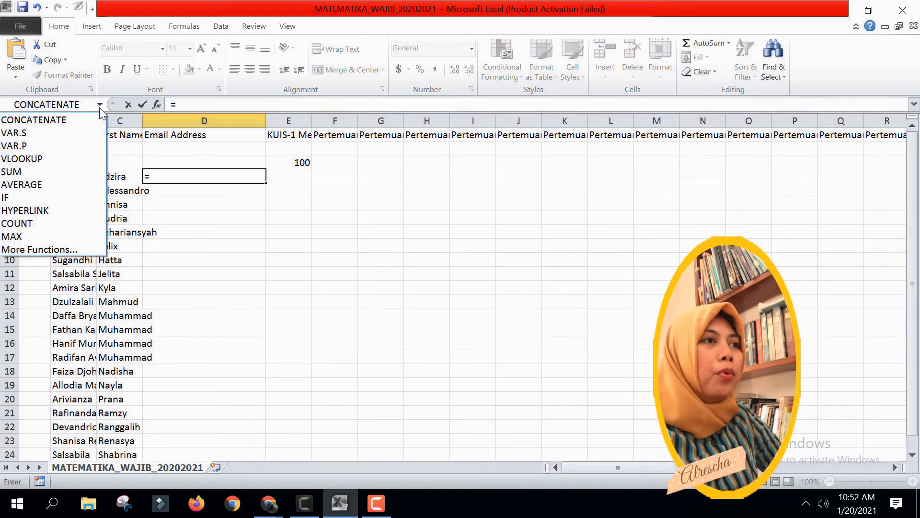
left_click(49, 249)
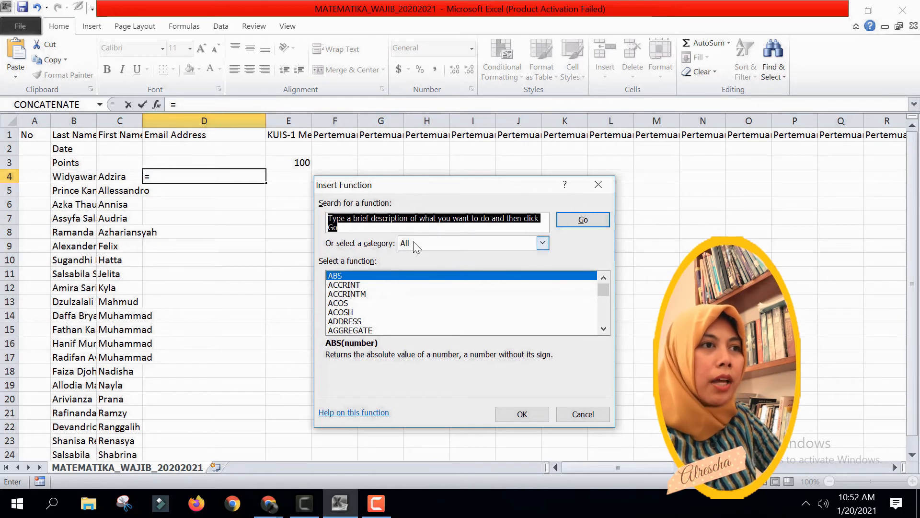
scroll(383, 297, "down", 8)
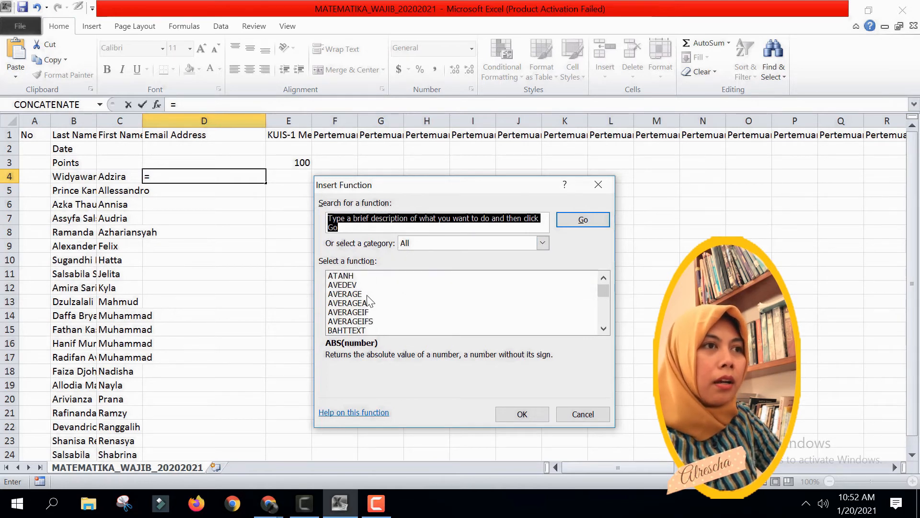
scroll(369, 305, "down", 5)
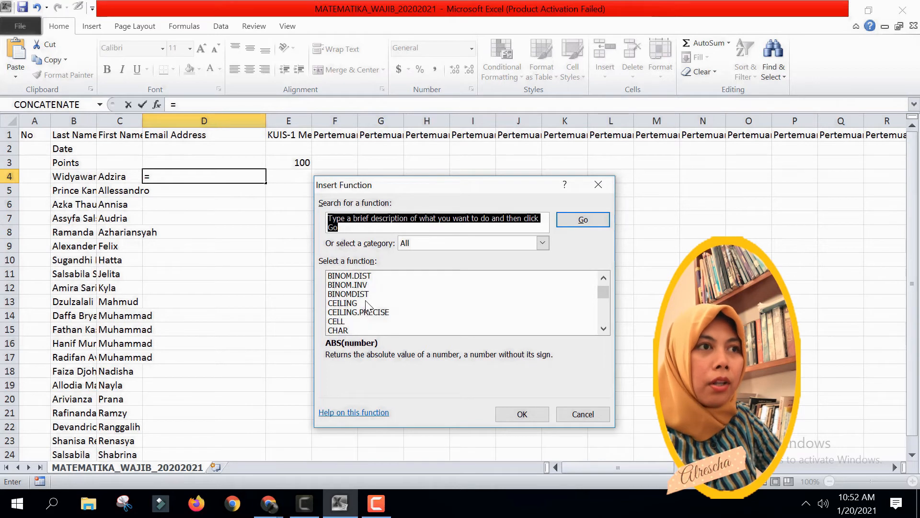
scroll(370, 305, "down", 6)
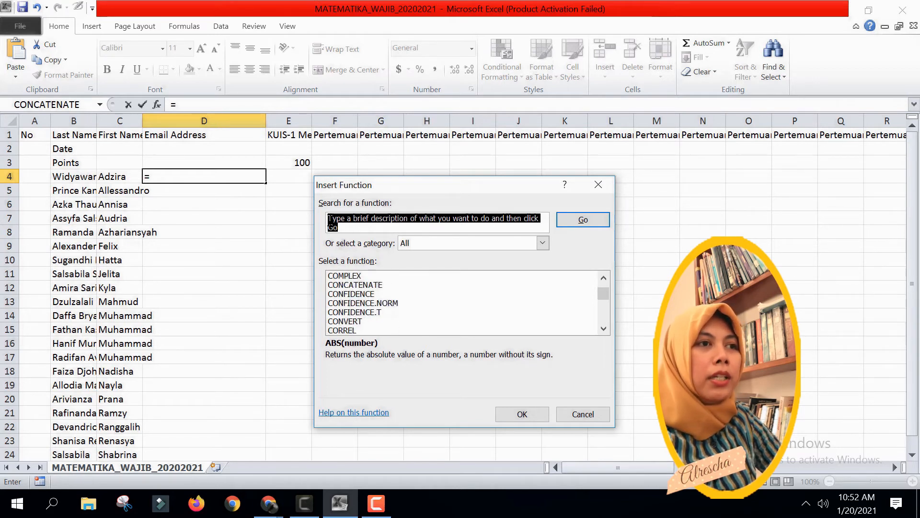
left_click(346, 220)
left_click_drag(333, 220, 366, 222)
type("Concat")
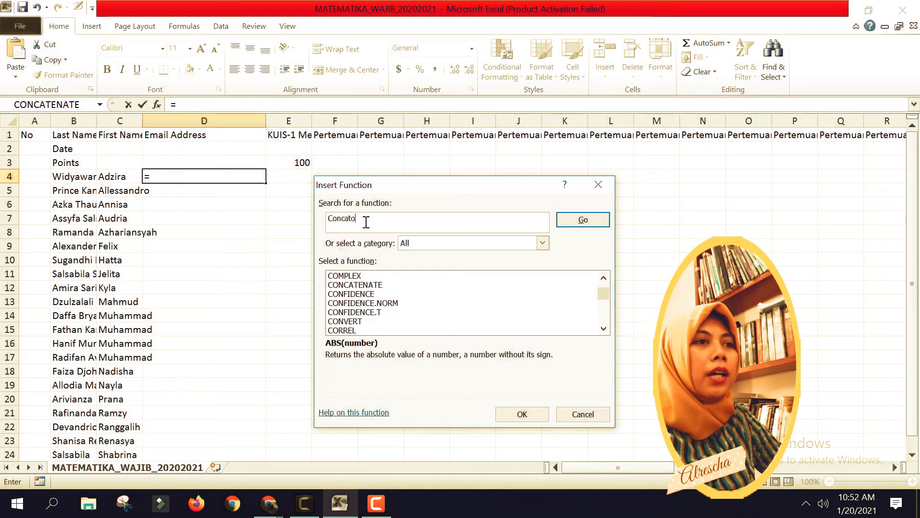
type("i")
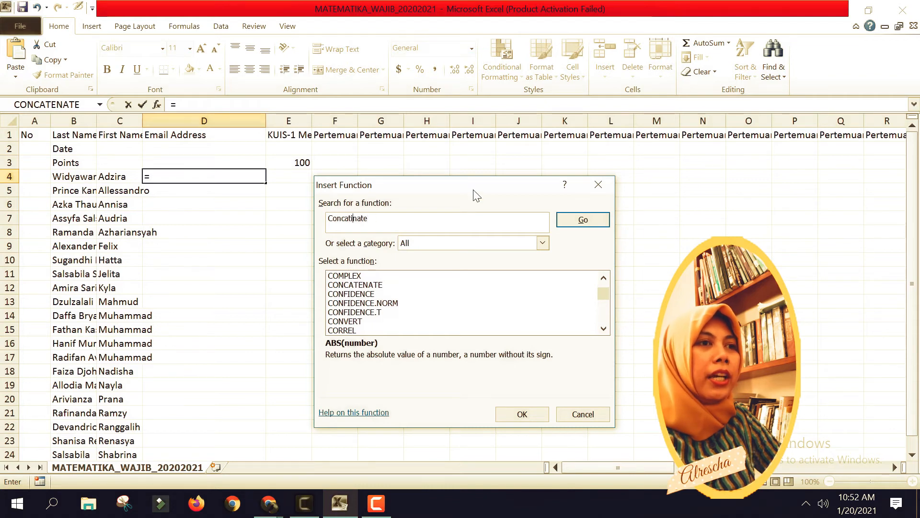
left_click(596, 222)
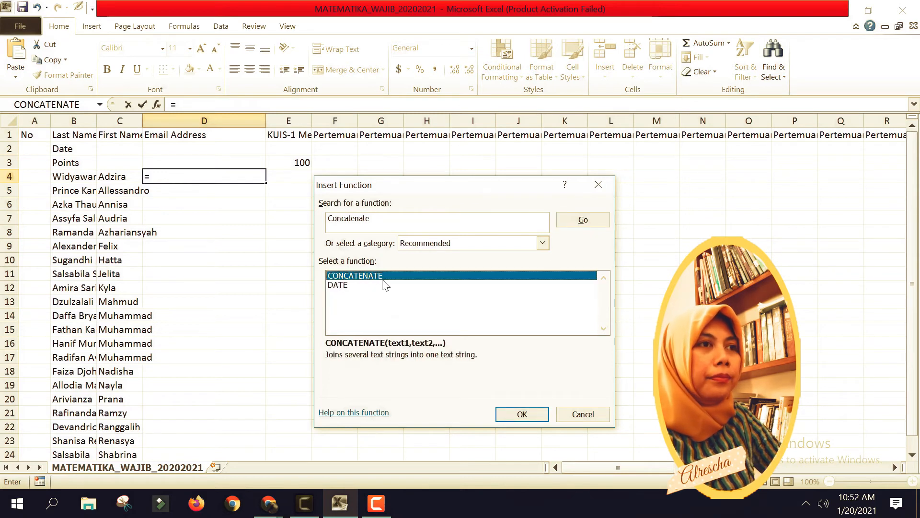
left_click(533, 421)
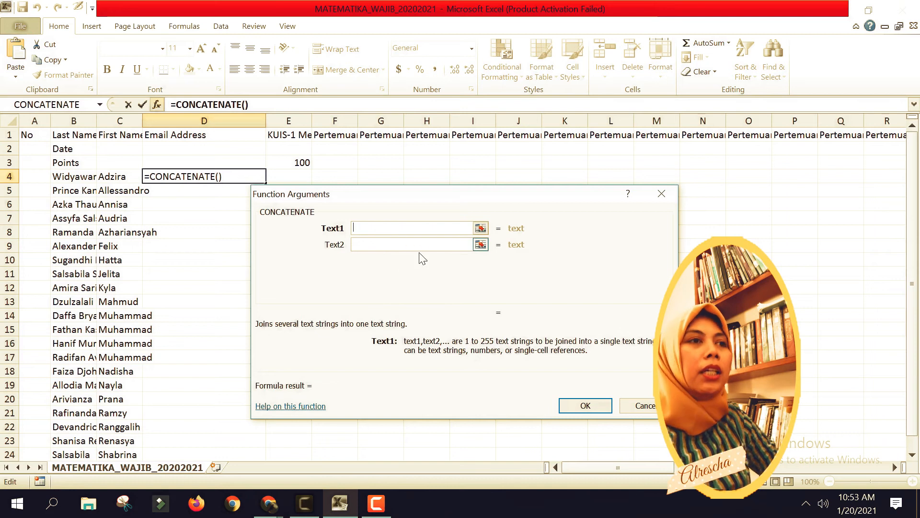
Step: Set the function's Text1 to the first names C4:C25 and Text2 to the last names B4:B25, and confirm the formula
left_click(480, 228)
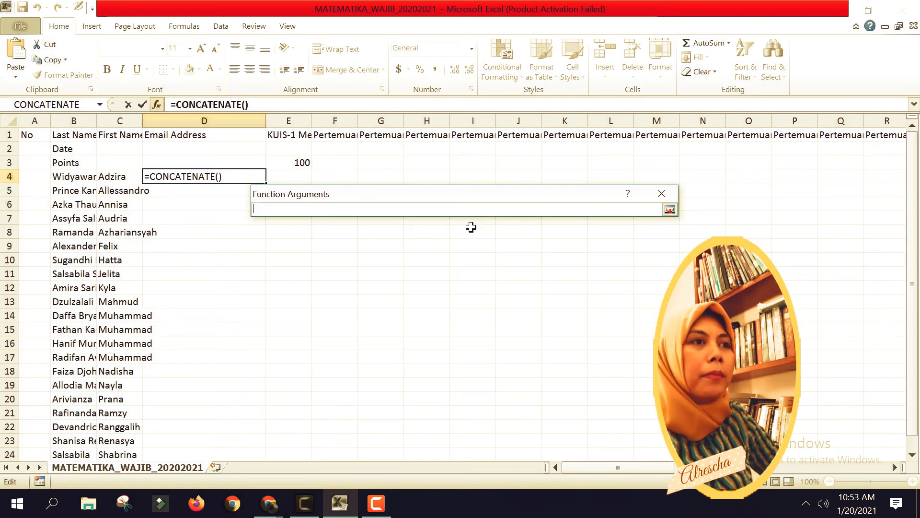
left_click_drag(126, 177, 127, 442)
scroll(117, 207, "up", 1)
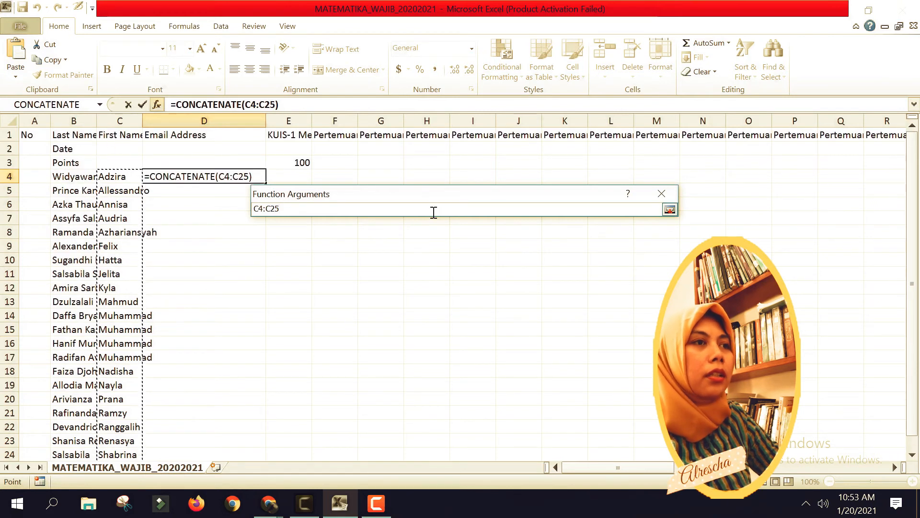
left_click(670, 209)
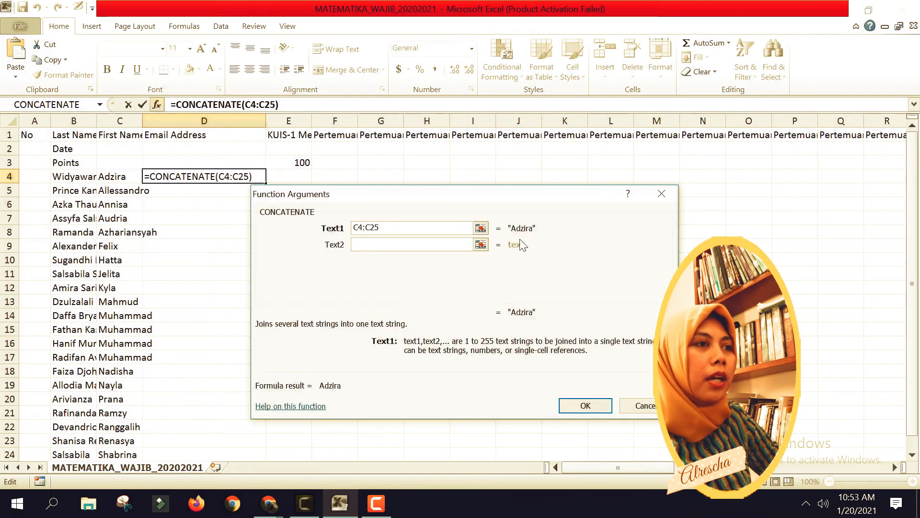
left_click(481, 246)
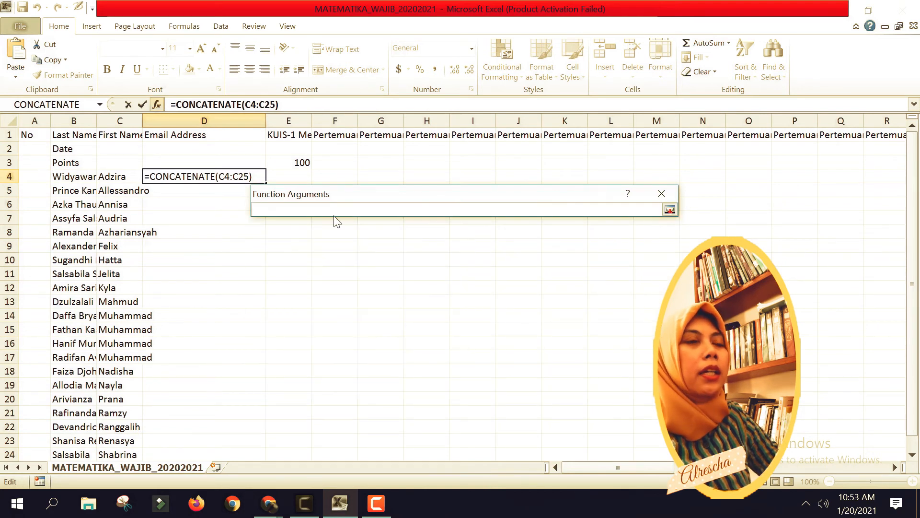
left_click_drag(57, 176, 84, 441)
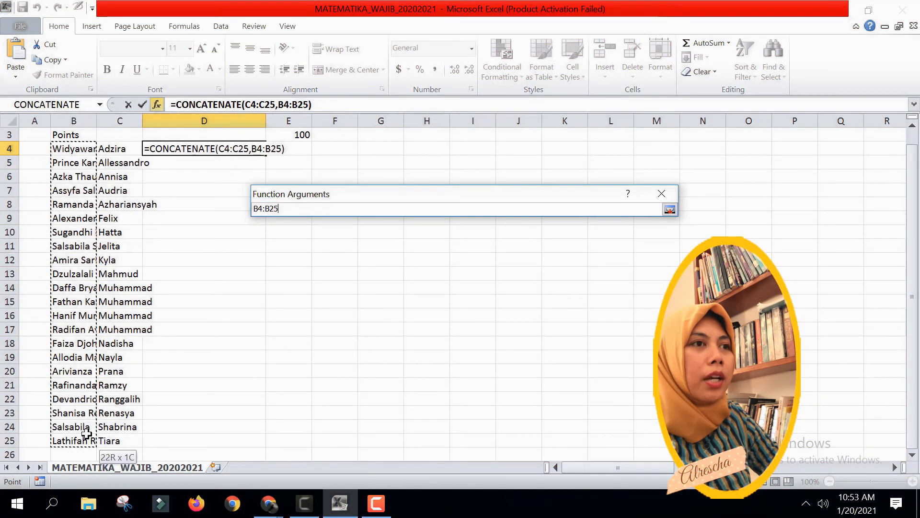
left_click(671, 209)
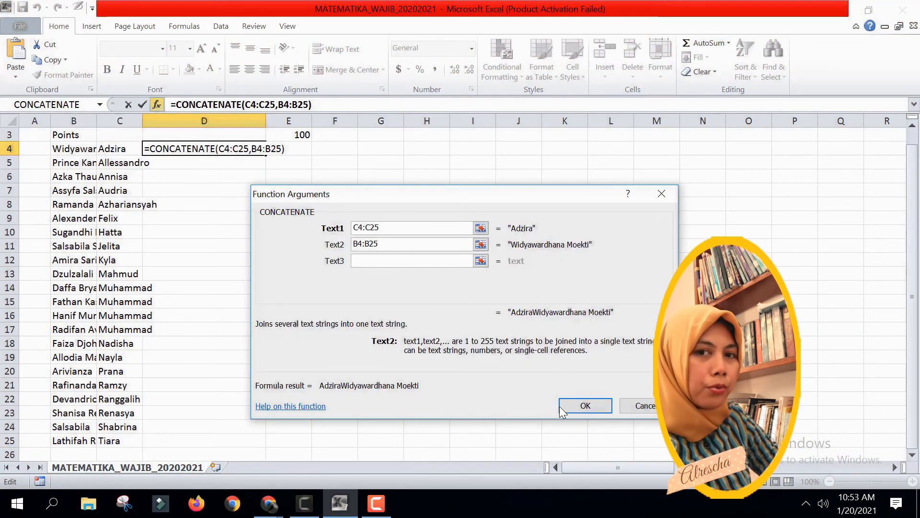
left_click(583, 406)
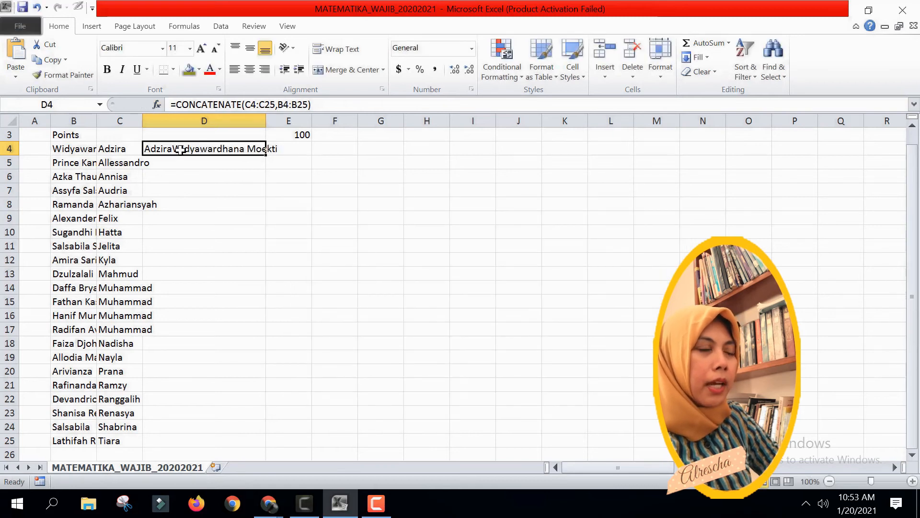
Step: Hide the Last Name and First Name columns B and C, and widen column D to fit the combined name
left_click_drag(73, 121, 119, 124)
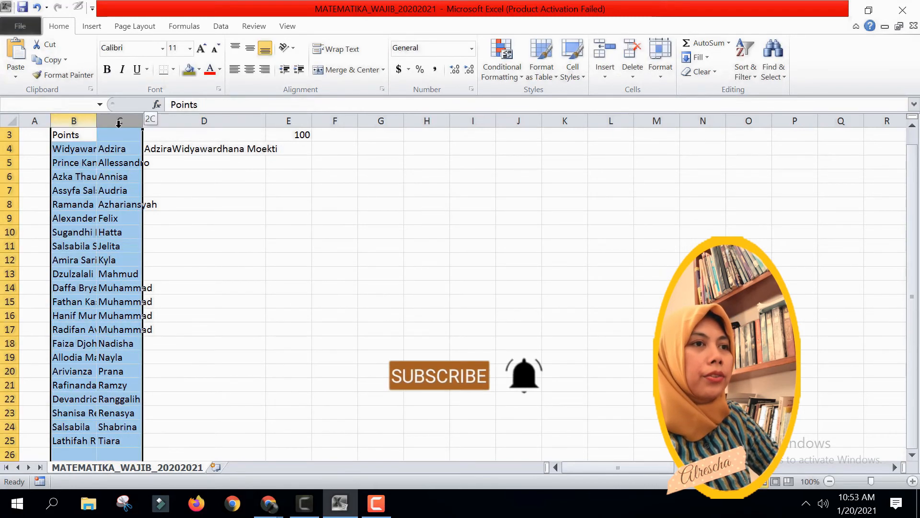
right_click(119, 124)
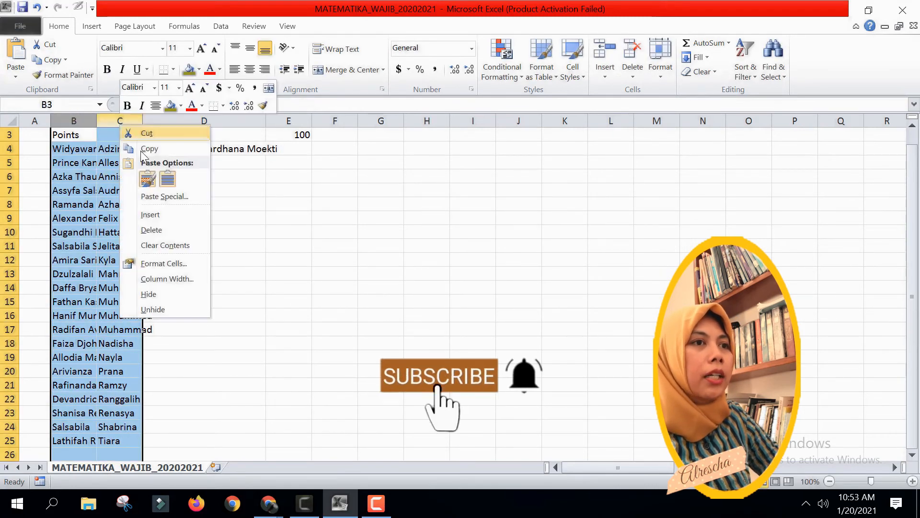
left_click(164, 295)
left_click_drag(175, 120, 202, 120)
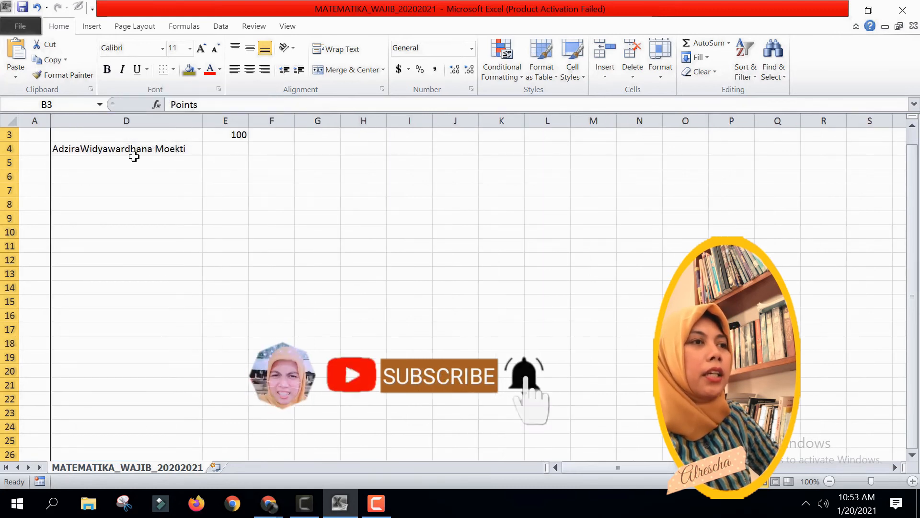
Step: Add a space argument " " between the two ranges in D4, making the formula =CONCATENATE(C4:C25," ",B4:B25)
left_click(92, 154)
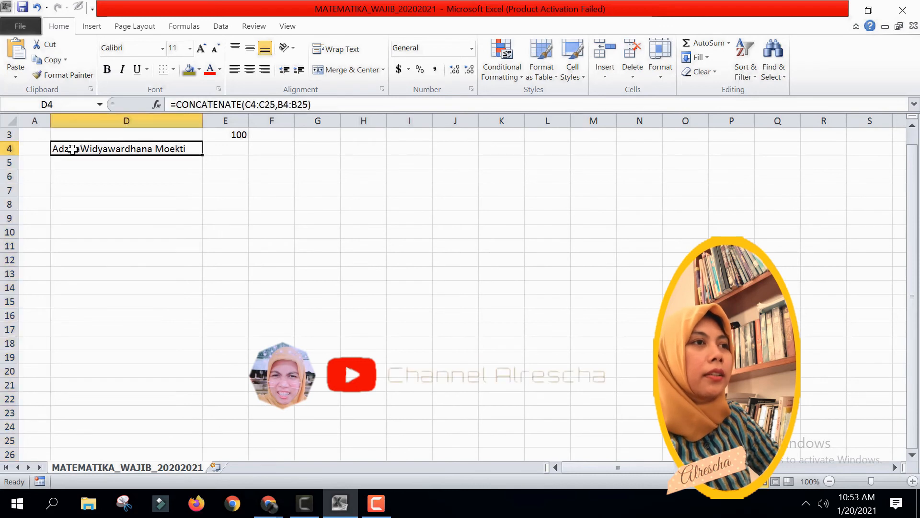
double_click(283, 105)
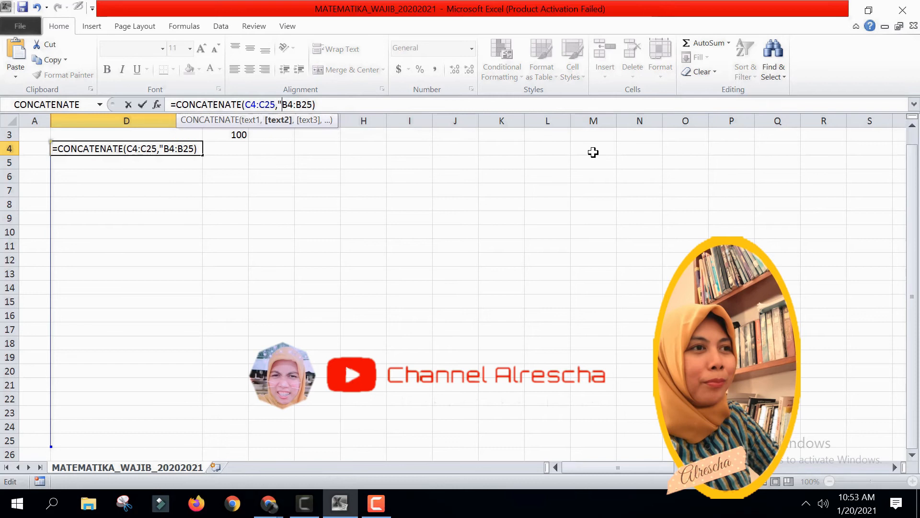
type("\" \",")
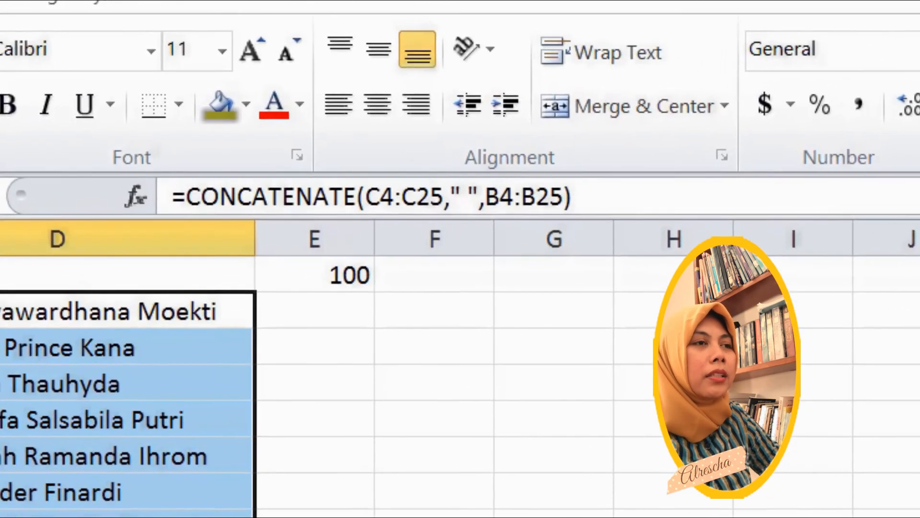
Step: Widen column D to about 34.91 so the longest full name fits
scroll(153, 439, "up", 1)
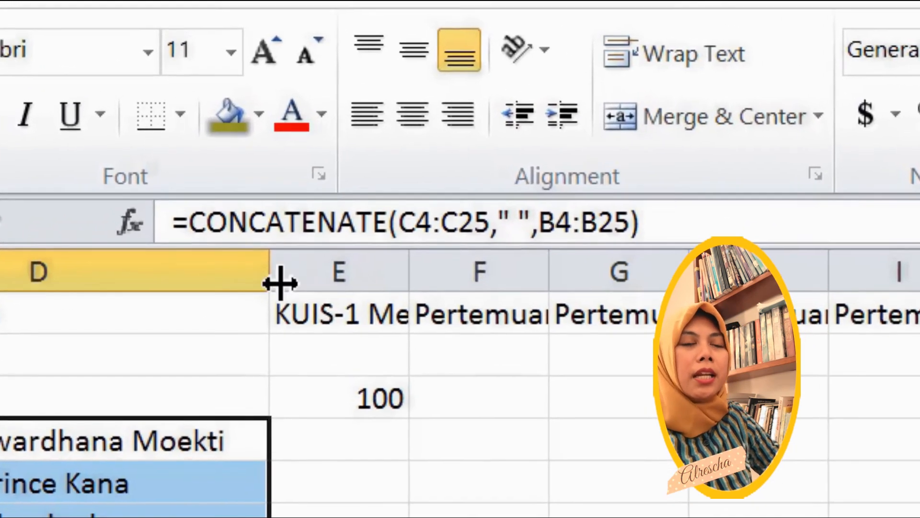
left_click_drag(281, 283, 375, 270)
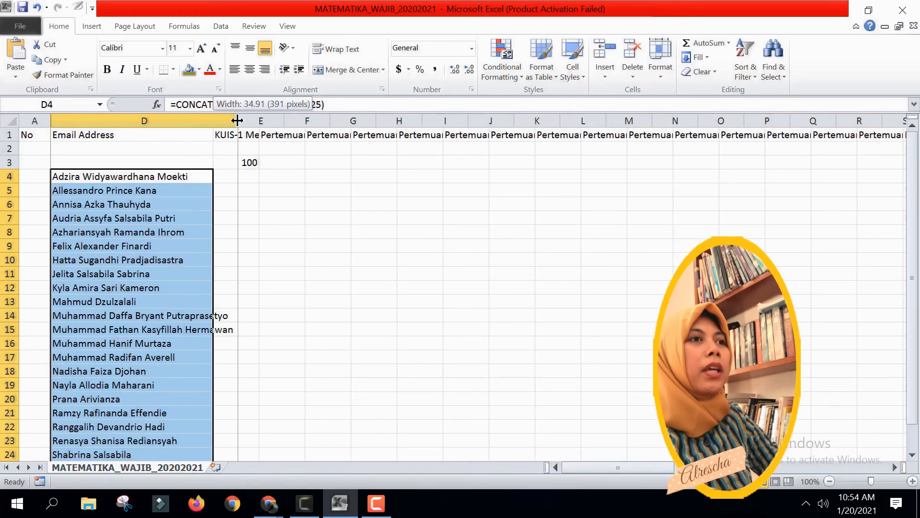
left_click_drag(237, 120, 238, 121)
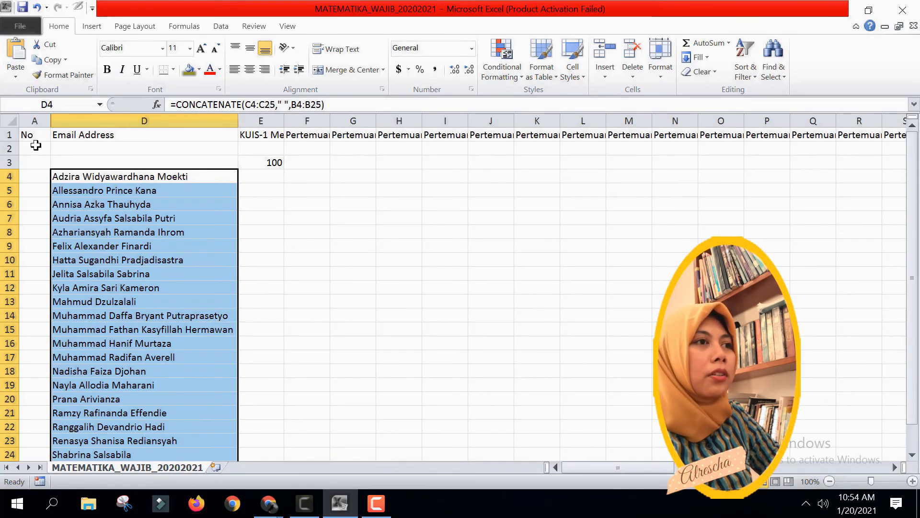
Step: Merge, center and middle-align the header cells A1:A3 and D1:D3, and change the D heading to "Nama Lengkap"
left_click_drag(40, 135, 38, 149)
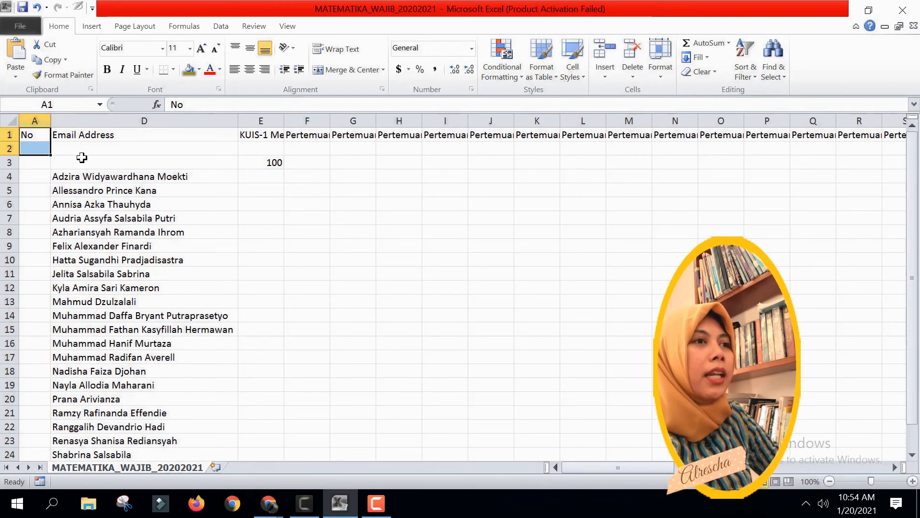
left_click_drag(42, 135, 36, 163)
left_click_drag(136, 136, 136, 162)
left_click(347, 70)
left_click(249, 49)
left_click(157, 150)
type("Nama Lengkap")
Step: Number the students in column A, starting with 1 in A4 and filling the series down, and center the numbers
left_click(37, 177)
type("1")
key("Return")
left_click(37, 177)
left_click_drag(51, 183, 51, 427)
left_click(250, 70)
Step: Merge and center the KUIS-1 heading across E1:E3, accepting that only the upper cell's content is kept
left_click_drag(262, 136, 263, 157)
left_click(347, 70)
left_click(436, 298)
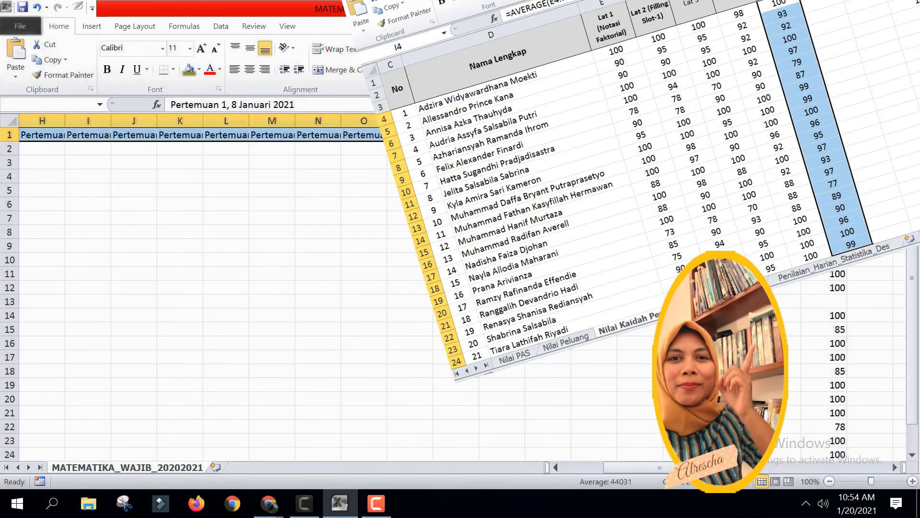
Step: Delete the unneeded Pertemuan columns starting at column F
key("shift+Down")
key("shift+Down")
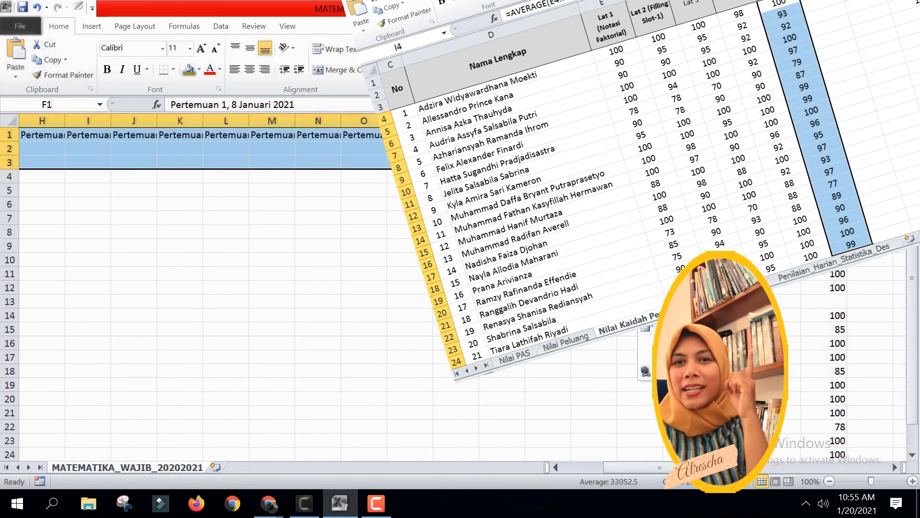
left_click_drag(660, 467, 621, 467)
left_click_drag(308, 121, 407, 120)
right_click(401, 122)
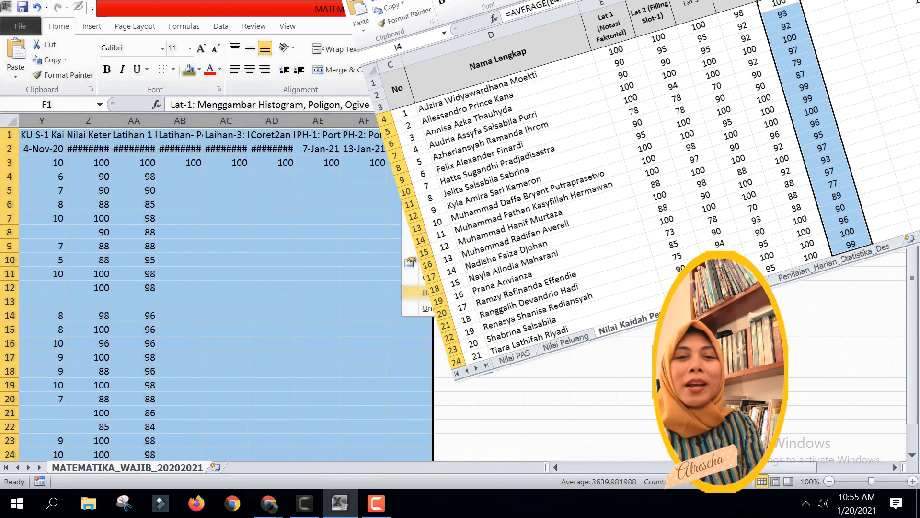
left_click(895, 467)
left_click_drag(760, 468, 617, 467)
Step: Merge and center the Lat-1 heading across F1:F3, wrap its text and reduce its font size
left_click_drag(306, 135, 304, 157)
left_click(338, 70)
left_click(435, 298)
left_click(336, 48)
left_click(190, 48)
Step: Select the whole columns G and M together and delete them
left_click(353, 121)
left_click(629, 121, "ctrl")
right_click(629, 121)
left_click(659, 227)
left_click(491, 287)
Step: Delete a further block of unneeded adjacent columns farther along the grade sheet
left_click_drag(676, 121, 721, 120)
left_click_drag(604, 467, 714, 469)
left_click_drag(180, 120, 364, 119)
right_click(364, 119)
left_click(394, 228)
Step: Wrap the text in the Lat-2 header cells G1:G3
left_click_drag(719, 468, 606, 467)
left_click_drag(353, 135, 353, 162)
left_click(335, 49)
Step: Try to merge and center the Lat-2 heading across G1:G3 and adjust its formatting, and undo these changes
left_click(338, 70)
left_click(437, 299)
left_click(399, 204)
left_click(353, 184)
left_click(399, 232)
left_click(402, 205)
left_click(355, 168)
left_click(190, 48)
left_click(174, 71)
key("ctrl+z")
key("ctrl+z")
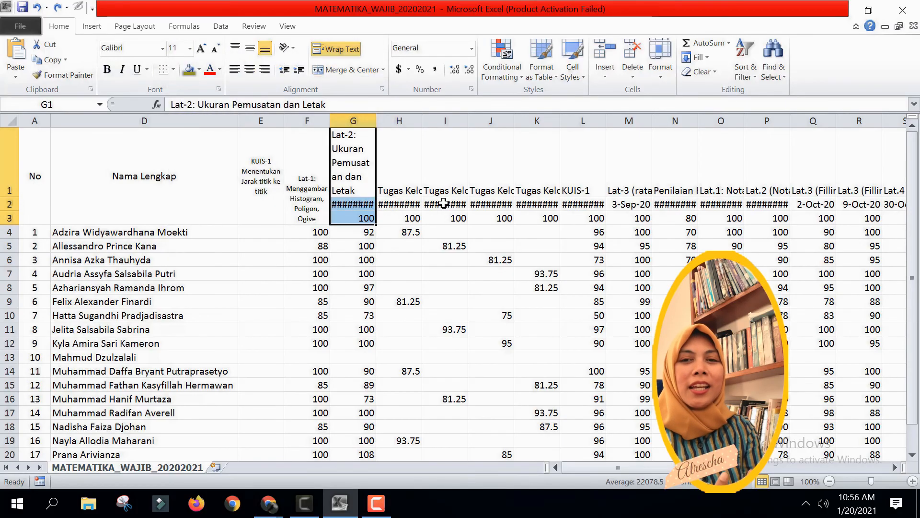